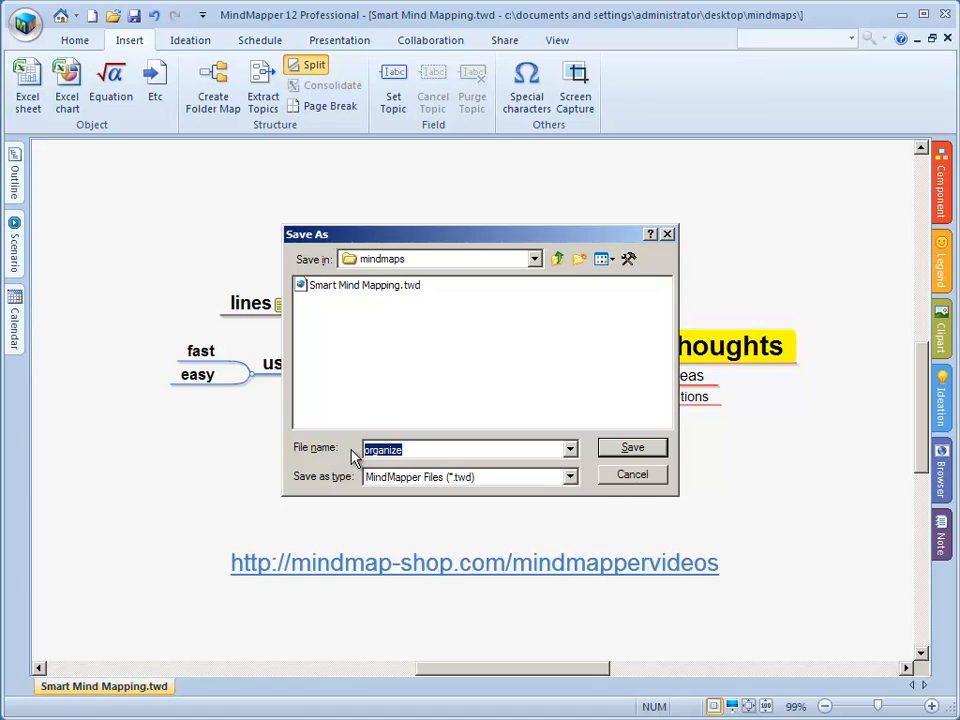
Step: Save the split-off branch as organize in the mindmaps folder and return to the main map through its hyperlink
{"action": "left_click", "coordinate": [636, 449]}
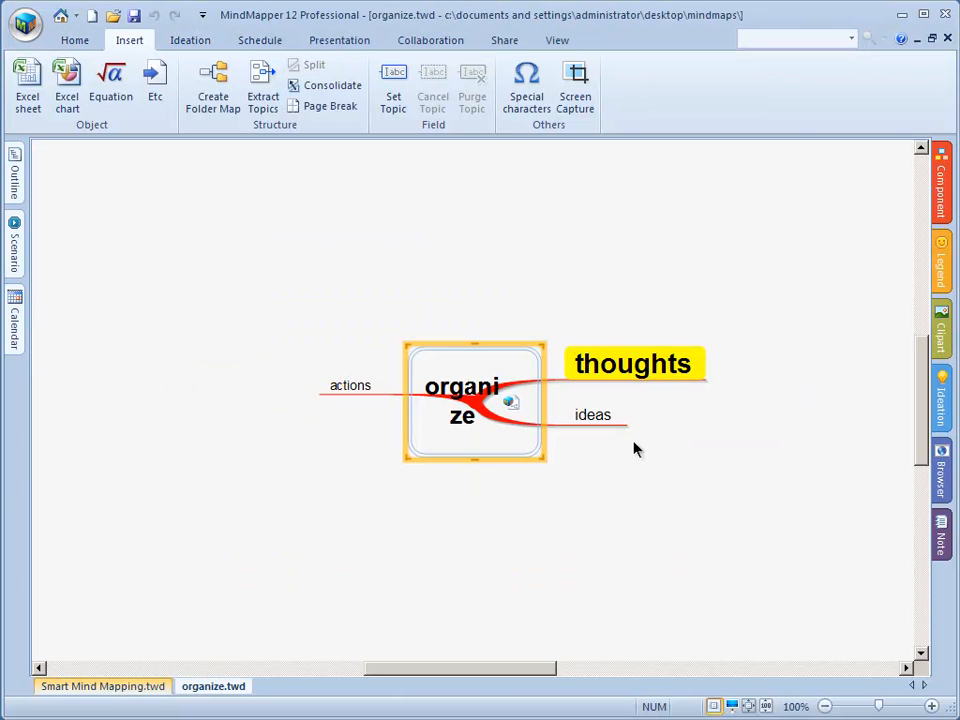
{"action": "left_click", "coordinate": [504, 499]}
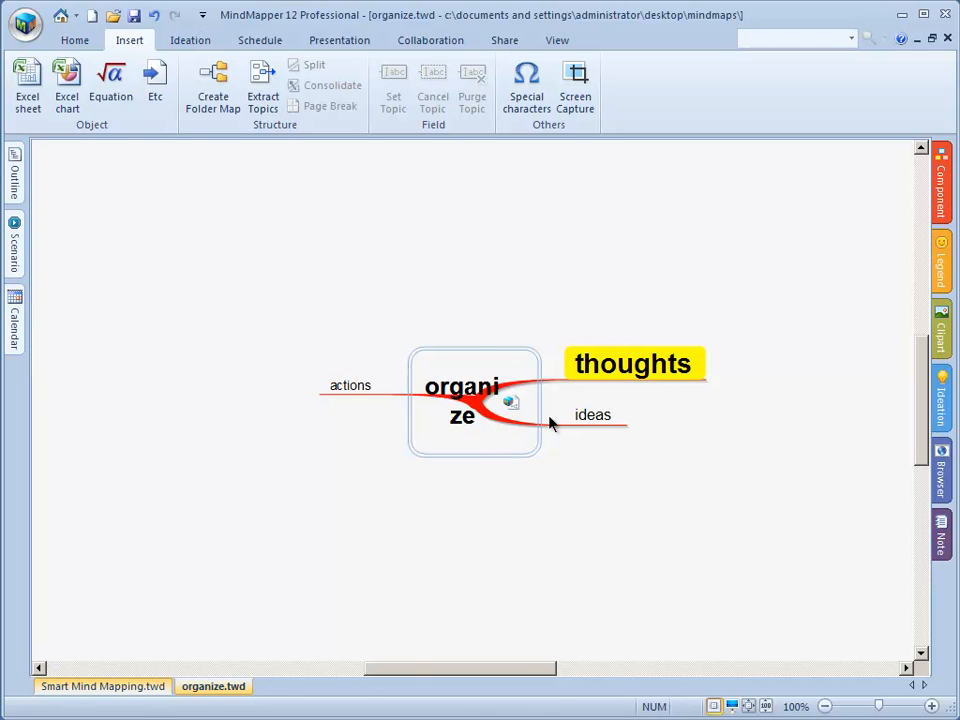
{"action": "left_click", "coordinate": [512, 402]}
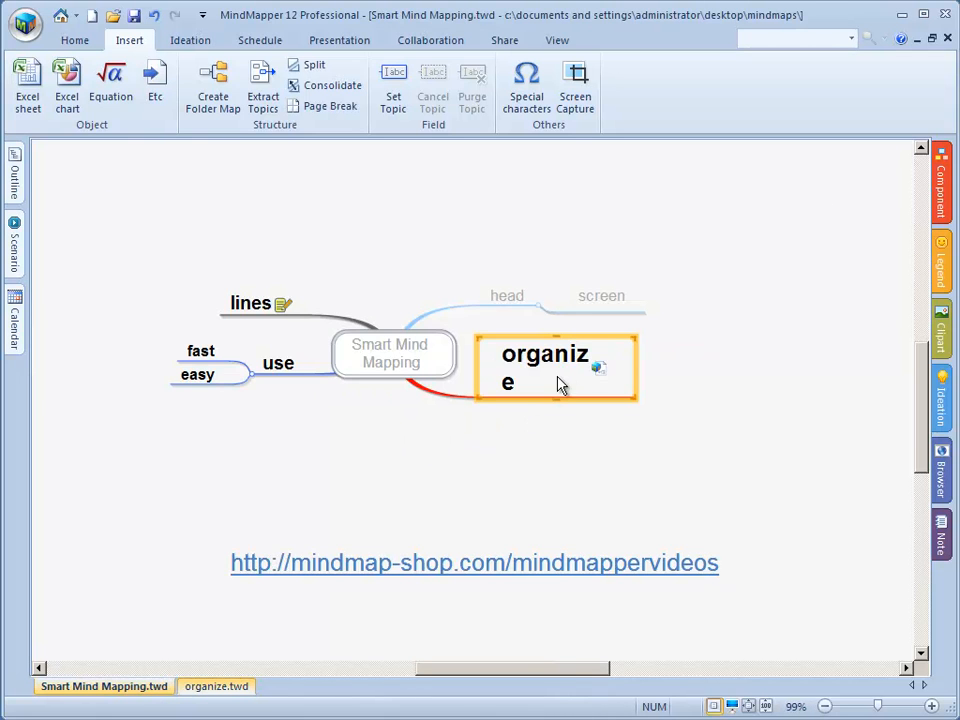
Step: Widen the organize topic to fit its text on one line, in both the main map and the linked organize map
{"action": "left_click_drag", "start_coordinate": [638, 381], "coordinate": [655, 383]}
{"action": "left_click", "coordinate": [641, 421]}
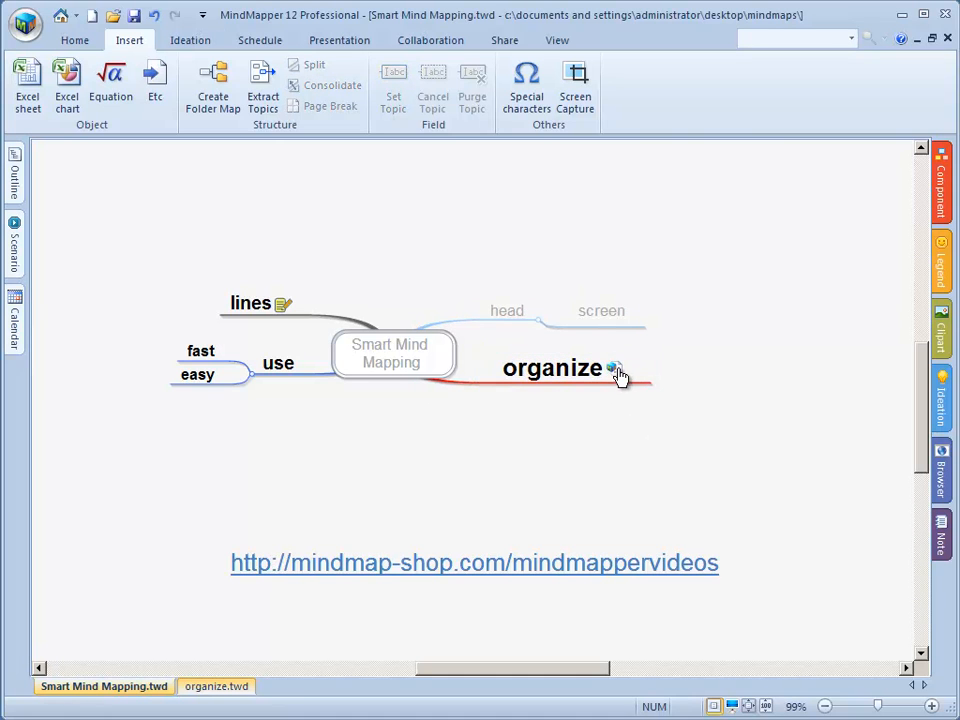
{"action": "left_click", "coordinate": [614, 370]}
{"action": "left_click_drag", "start_coordinate": [544, 462], "coordinate": [591, 433]}
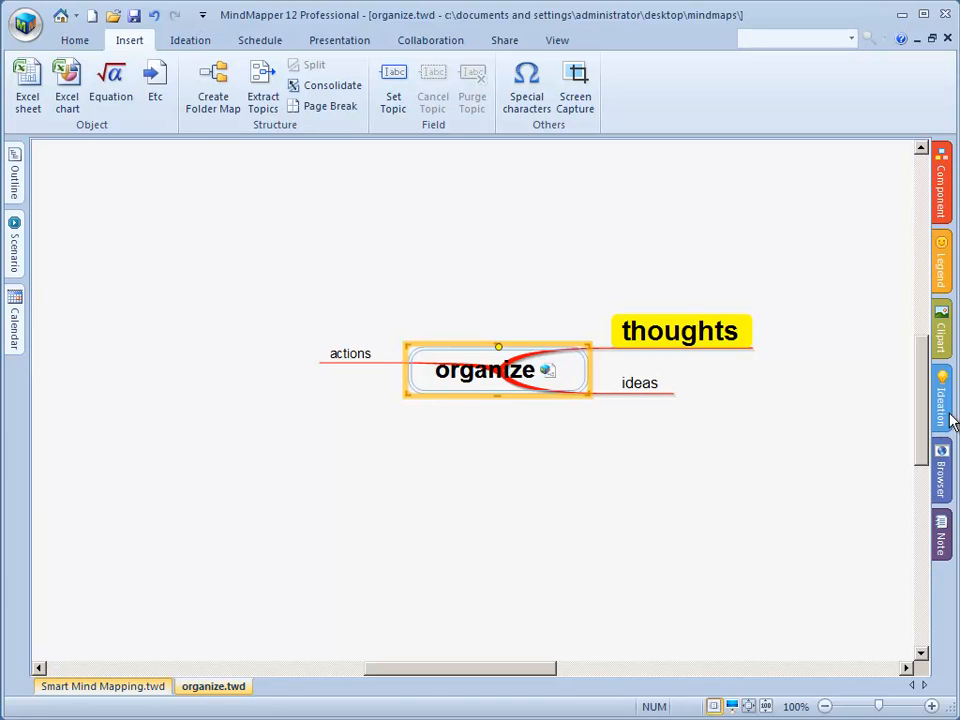
Step: Place the 2_Business clipart of a man at a desk above the central organize text, and return to the main map through the hyperlink
{"action": "left_click", "coordinate": [940, 325]}
{"action": "left_click_drag", "start_coordinate": [845, 380], "coordinate": [439, 392]}
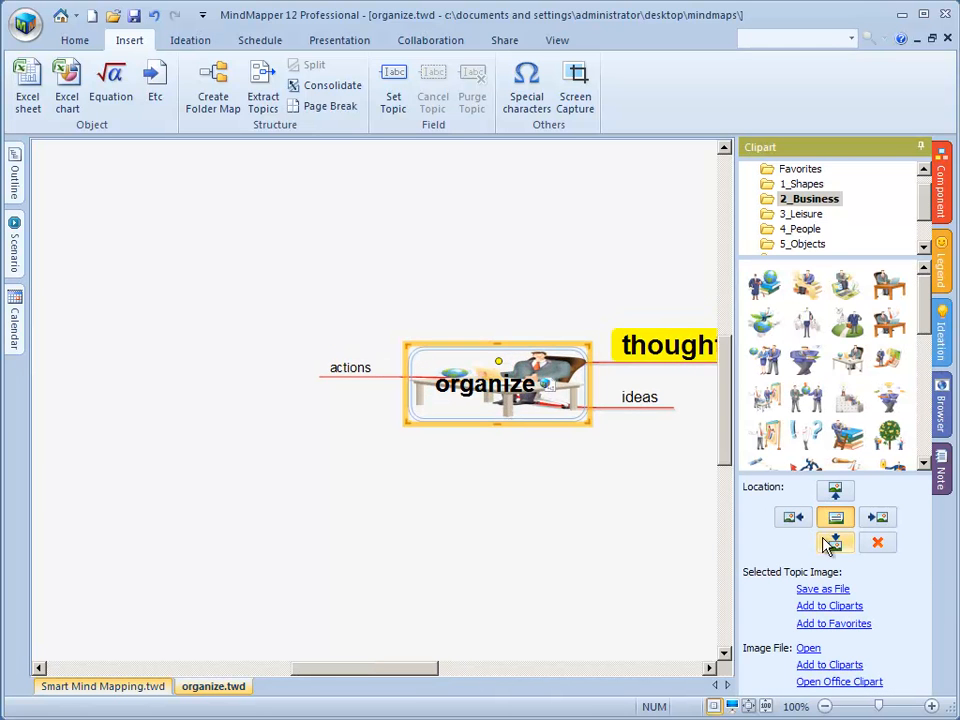
{"action": "left_click", "coordinate": [835, 489]}
{"action": "left_click", "coordinate": [553, 538]}
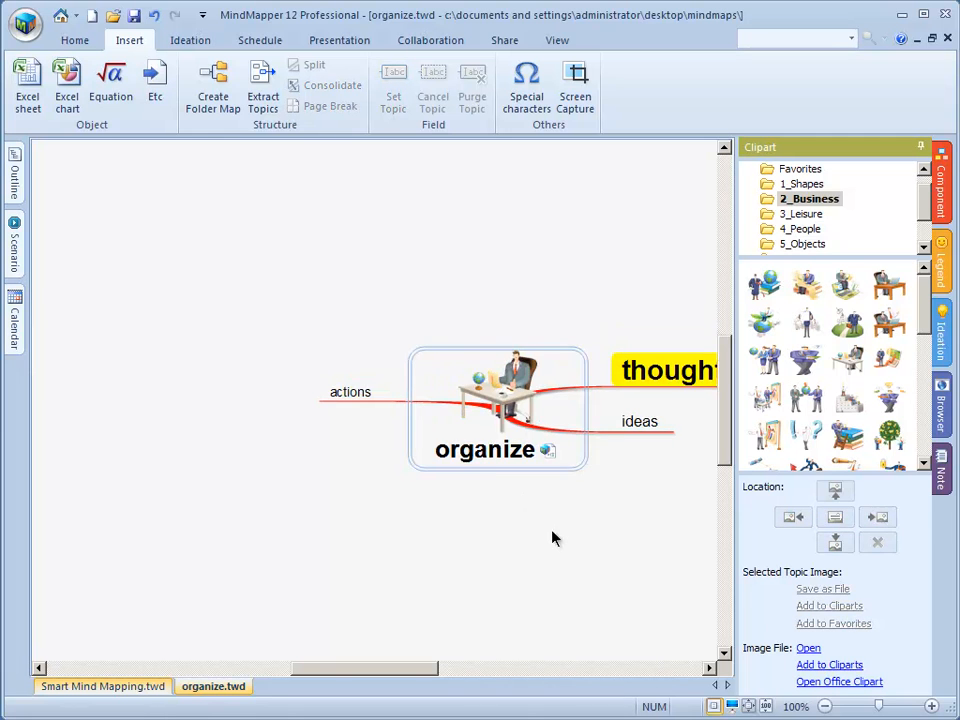
{"action": "left_click_drag", "start_coordinate": [651, 508], "coordinate": [602, 494]}
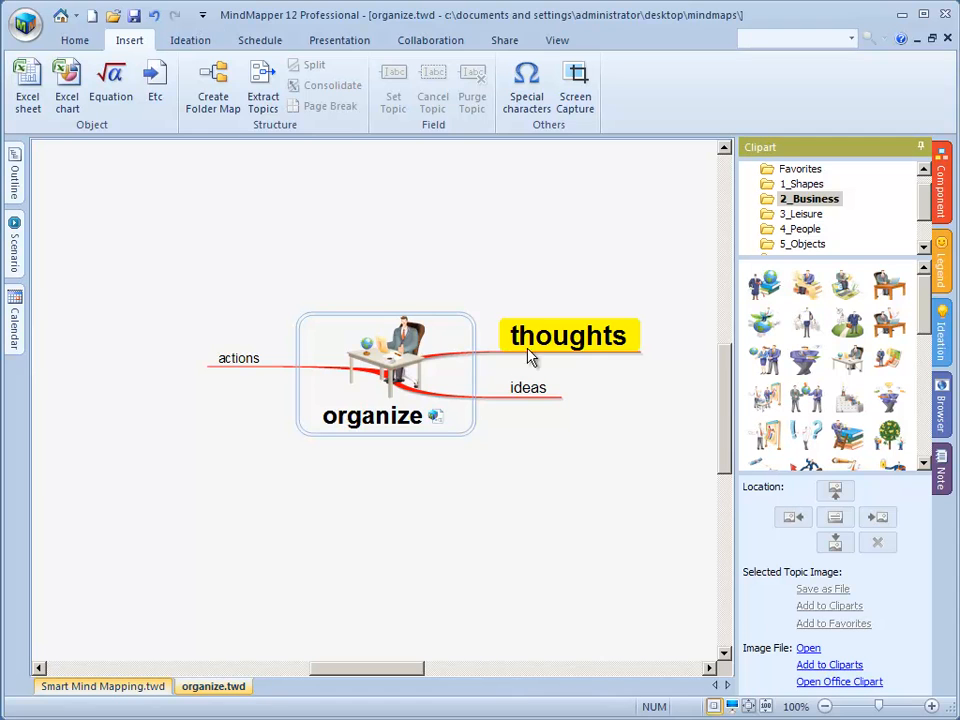
{"action": "left_click", "coordinate": [435, 418]}
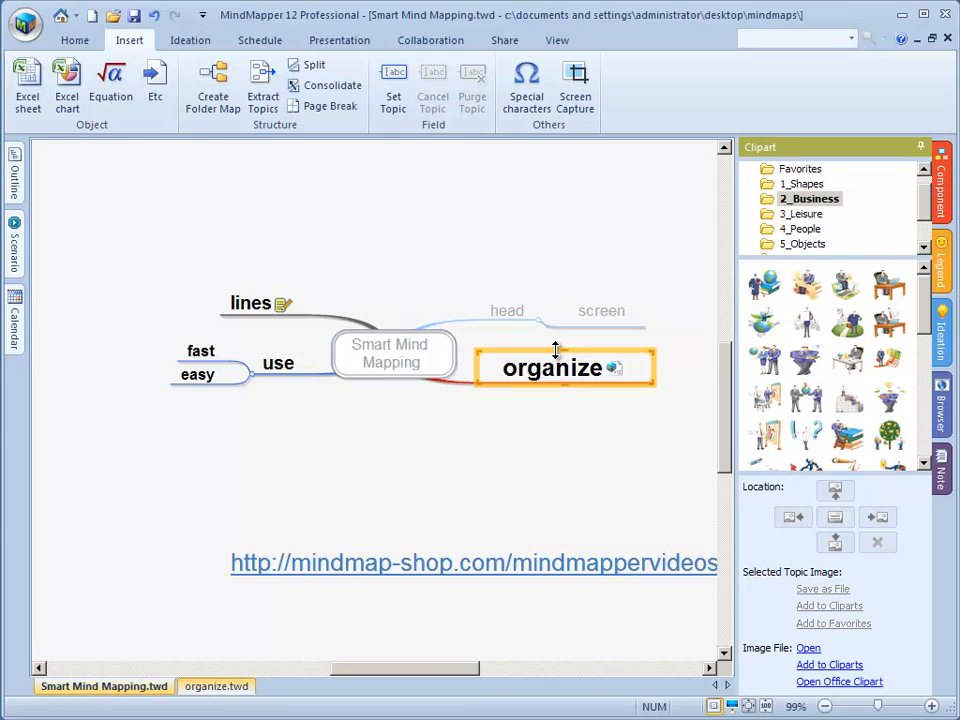
{"action": "left_click", "coordinate": [603, 314]}
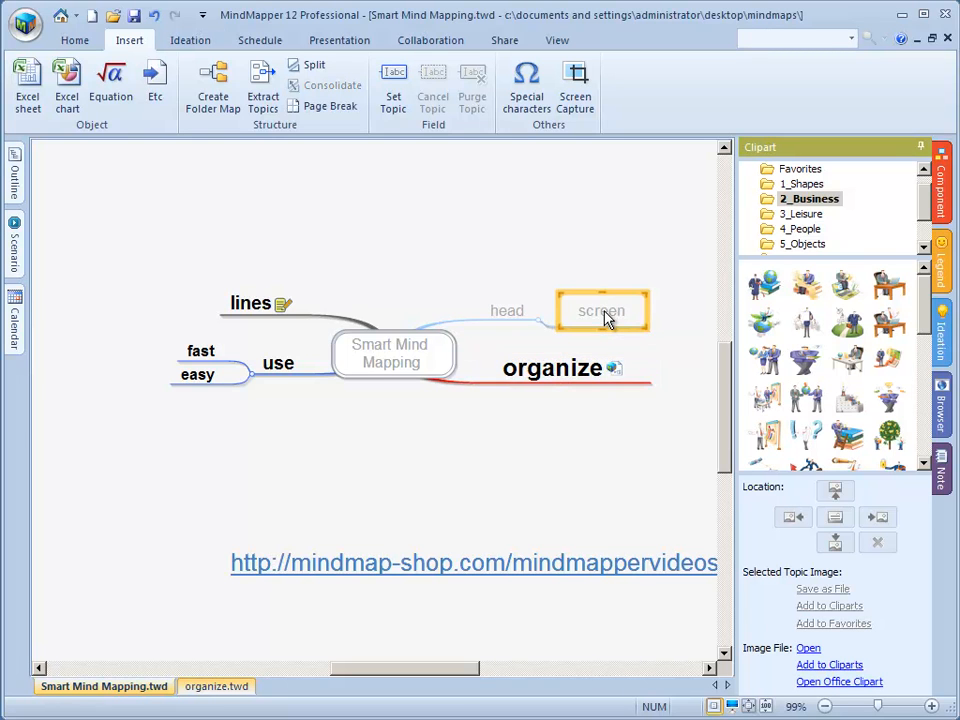
{"action": "right_click", "coordinate": [603, 318]}
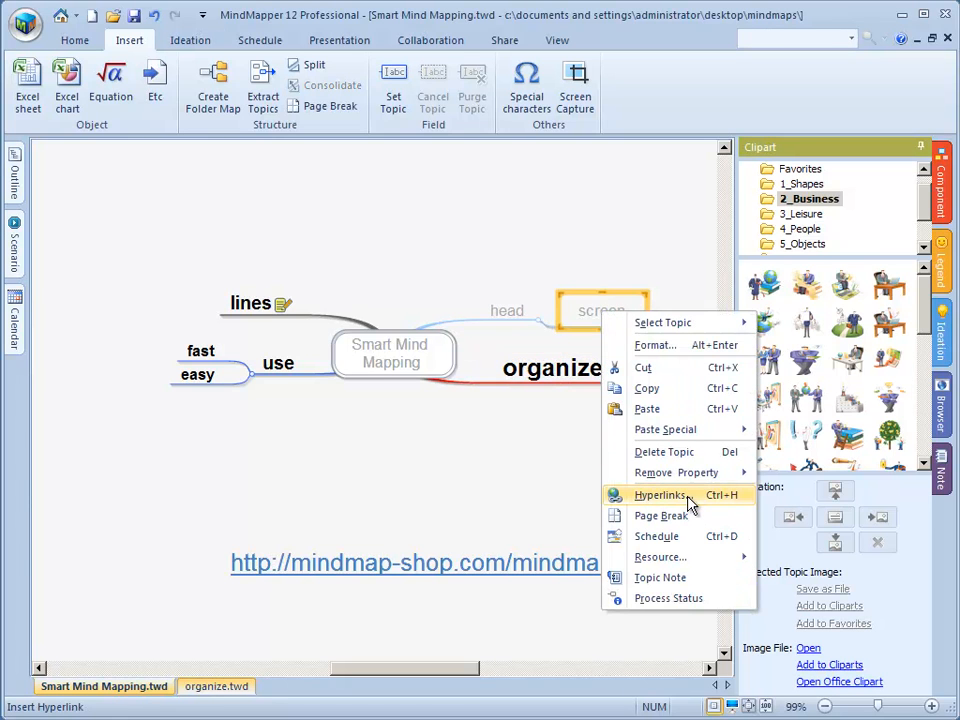
{"action": "left_click", "coordinate": [511, 468]}
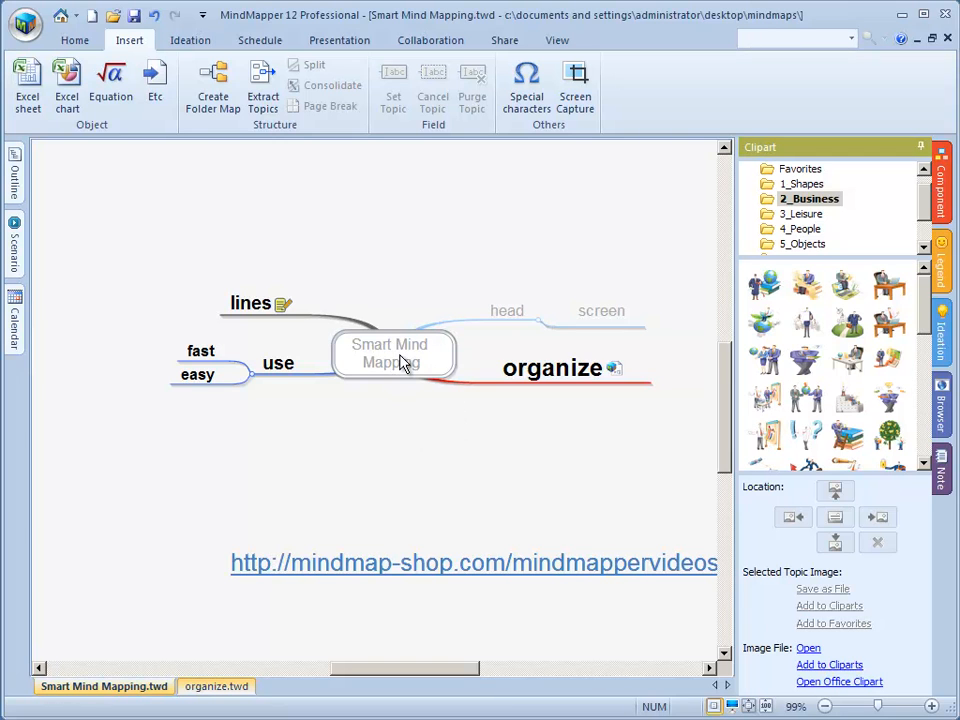
Step: Consolidate the linked organize map back into the main map's organize branch and collapse the clipart library
{"action": "left_click", "coordinate": [574, 369]}
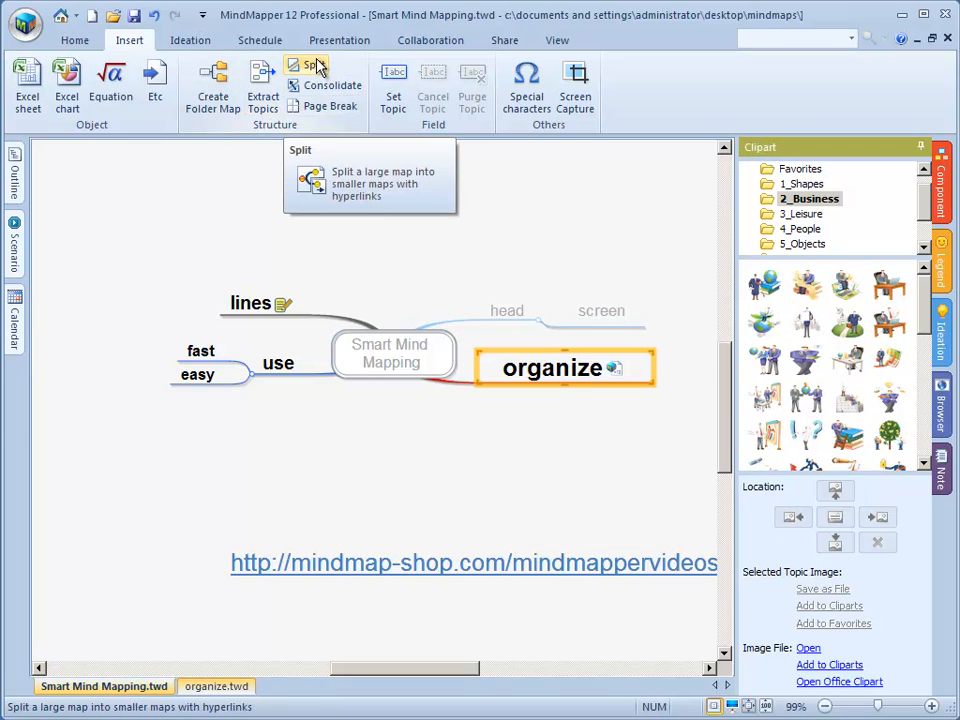
{"action": "left_click", "coordinate": [328, 90]}
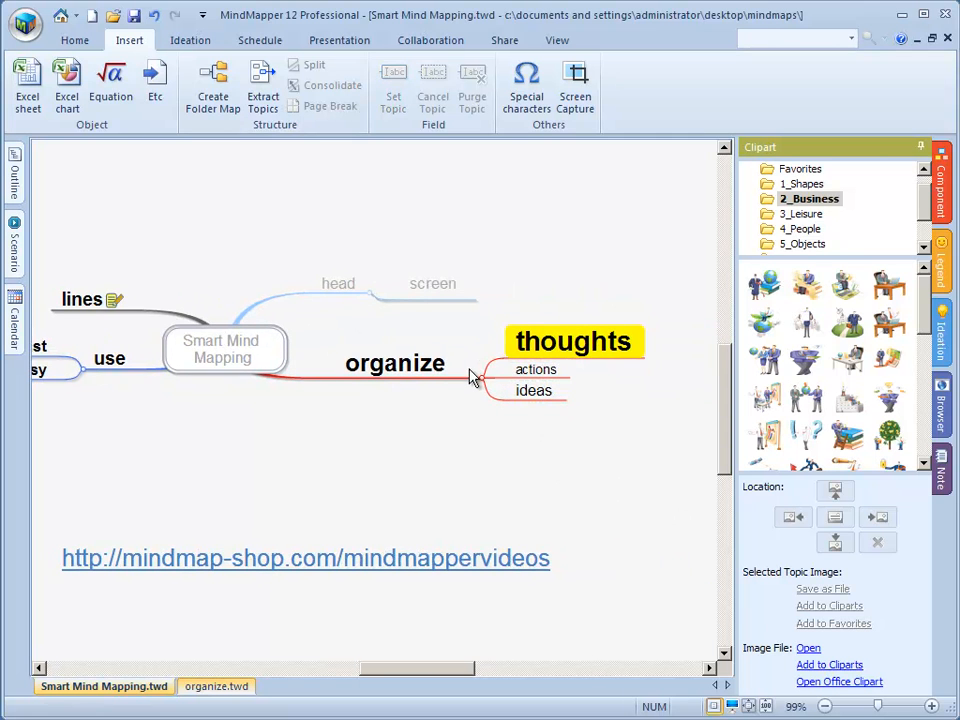
{"action": "left_click_drag", "start_coordinate": [335, 416], "coordinate": [392, 422]}
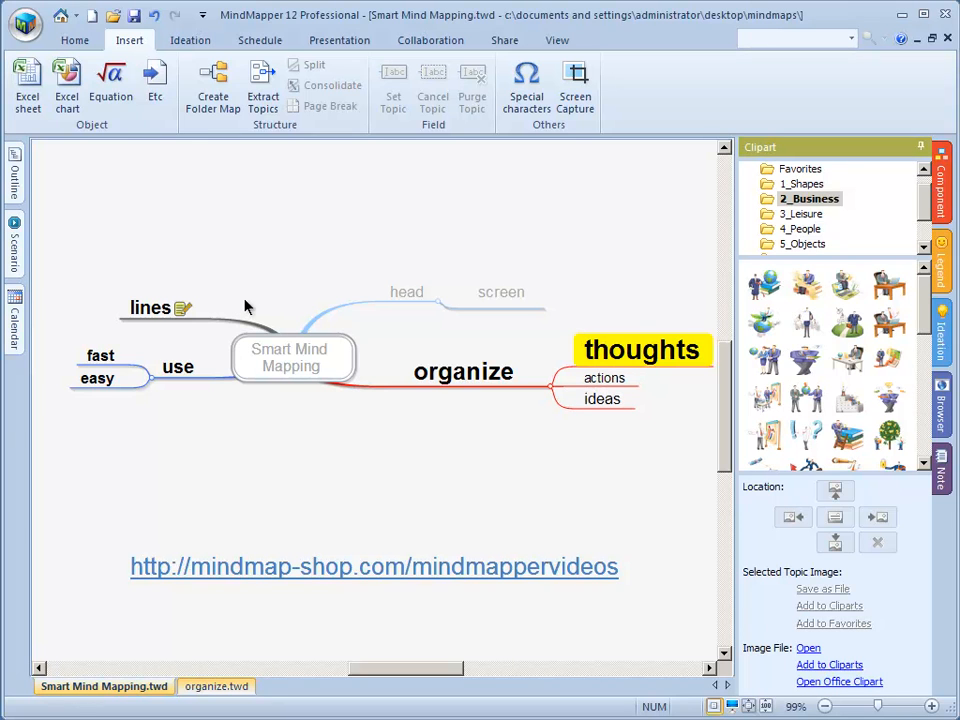
{"action": "left_click", "coordinate": [920, 147]}
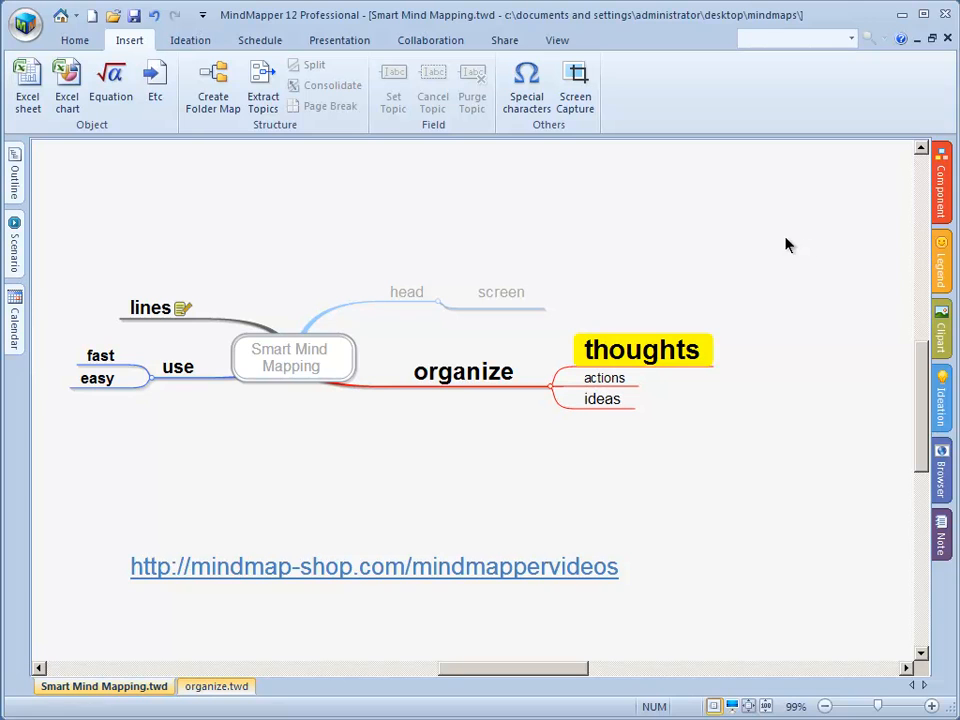
{"action": "left_click", "coordinate": [655, 358]}
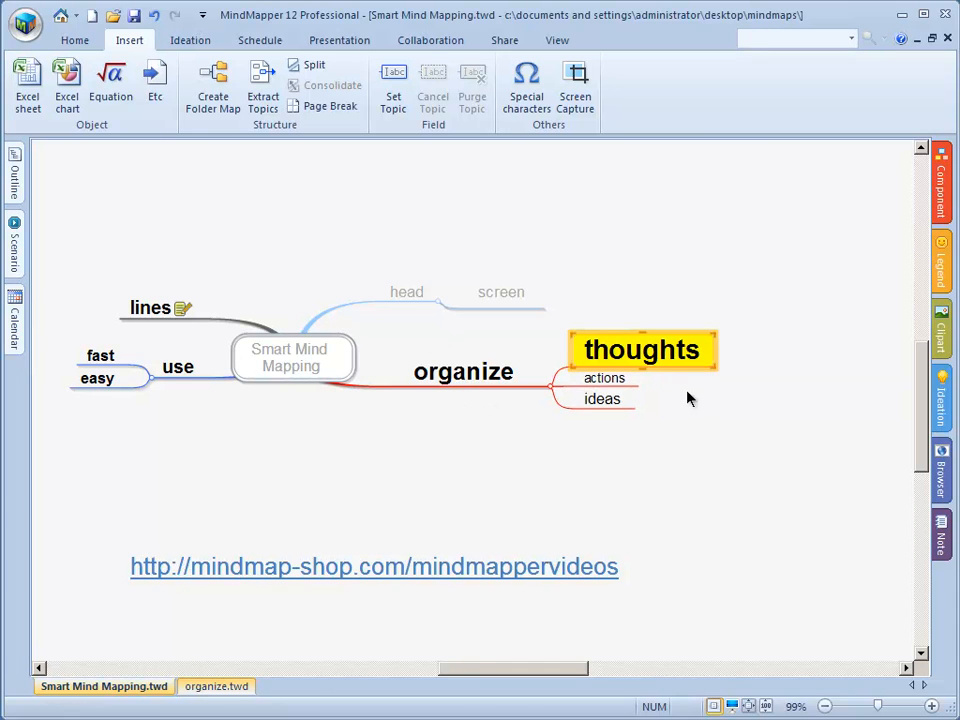
{"action": "left_click", "coordinate": [760, 390]}
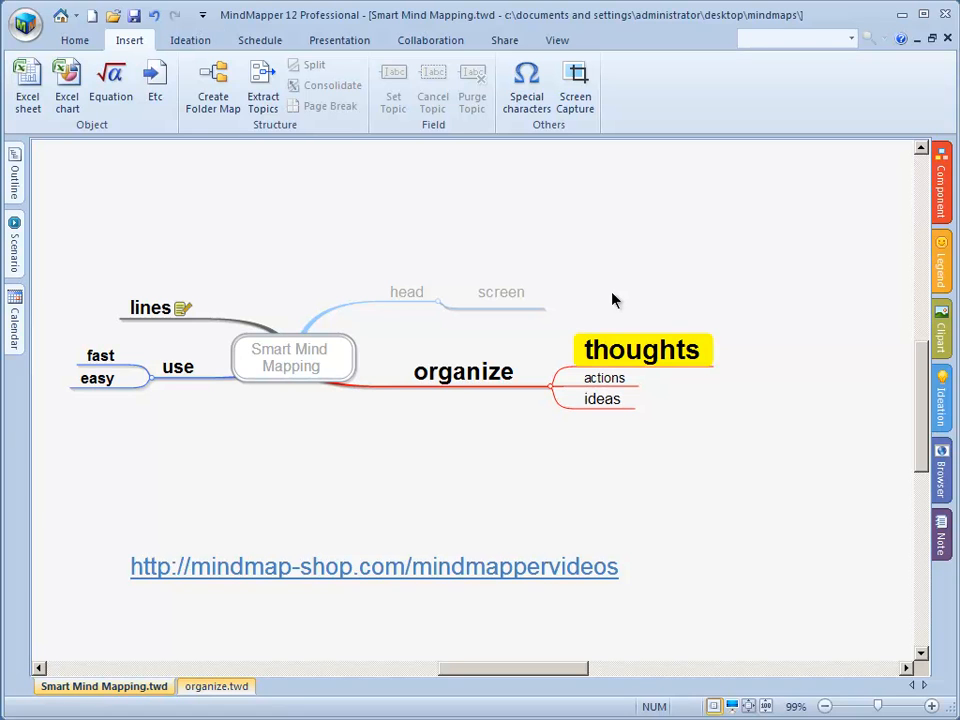
Step: Draw a rounded relation arrow from the thoughts topic to the screen topic and label it X
{"action": "left_click", "coordinate": [75, 42]}
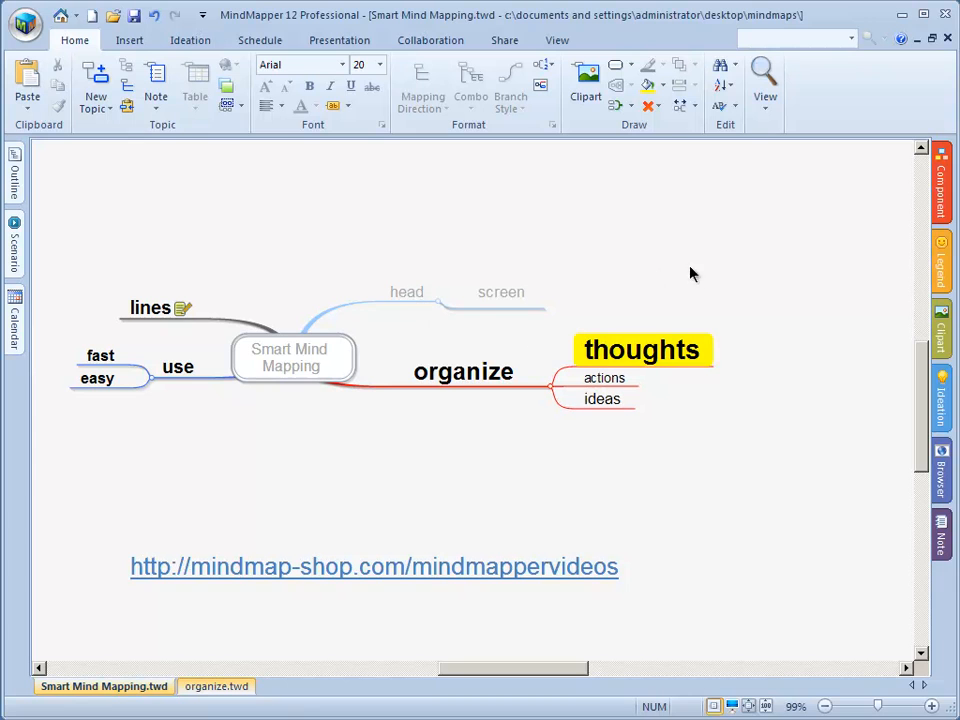
{"action": "left_click", "coordinate": [669, 348]}
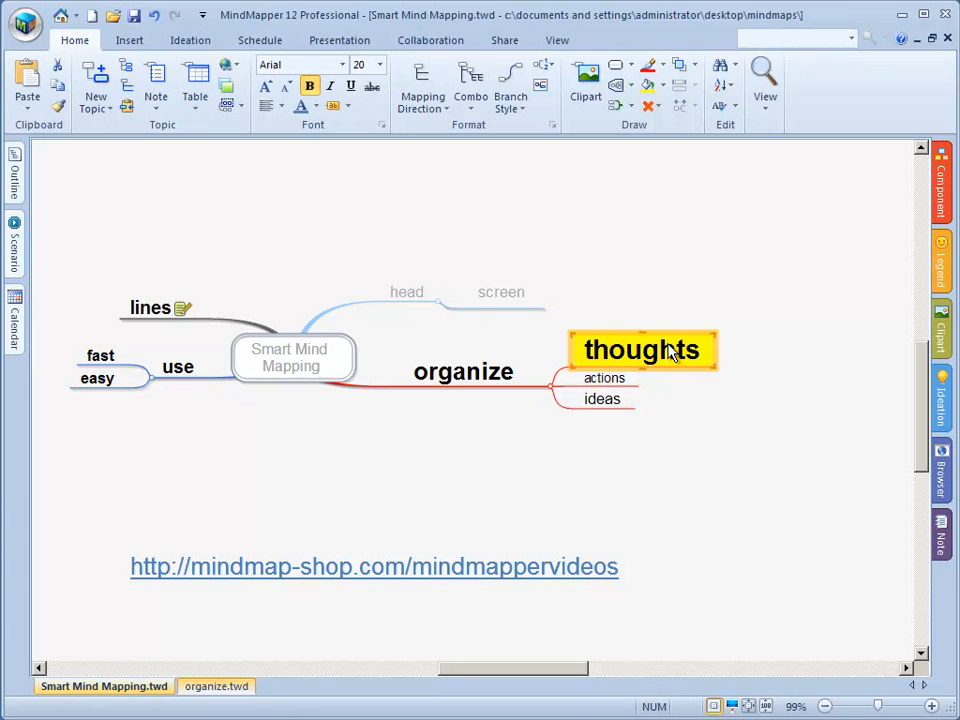
{"action": "left_click", "coordinate": [614, 108]}
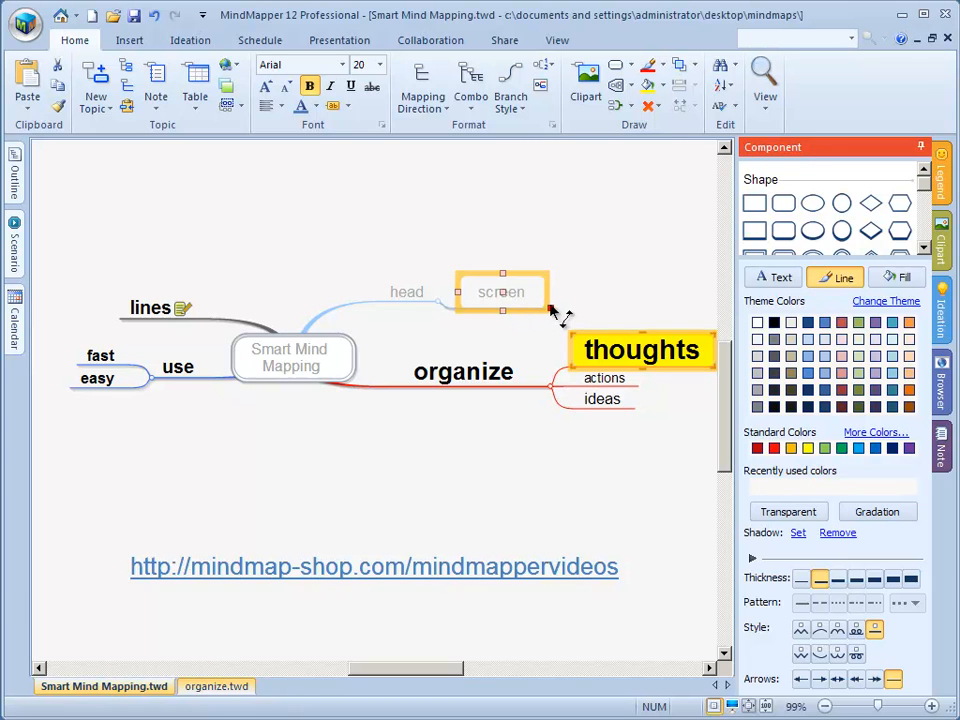
{"action": "left_click", "coordinate": [551, 310]}
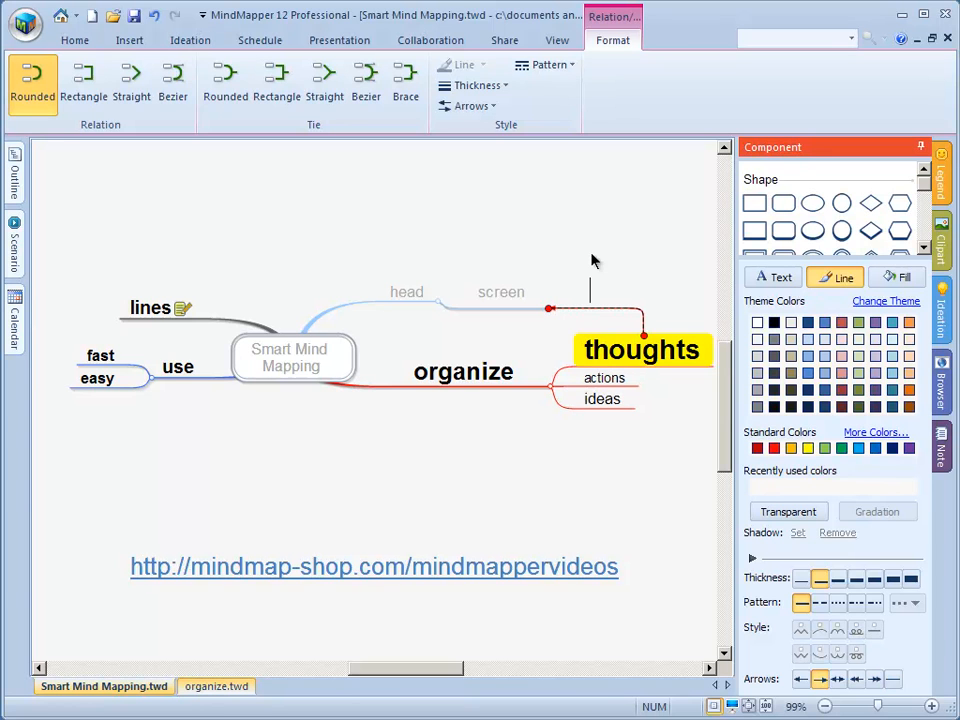
{"action": "type", "text": "X"}
{"action": "left_click", "coordinate": [611, 244]}
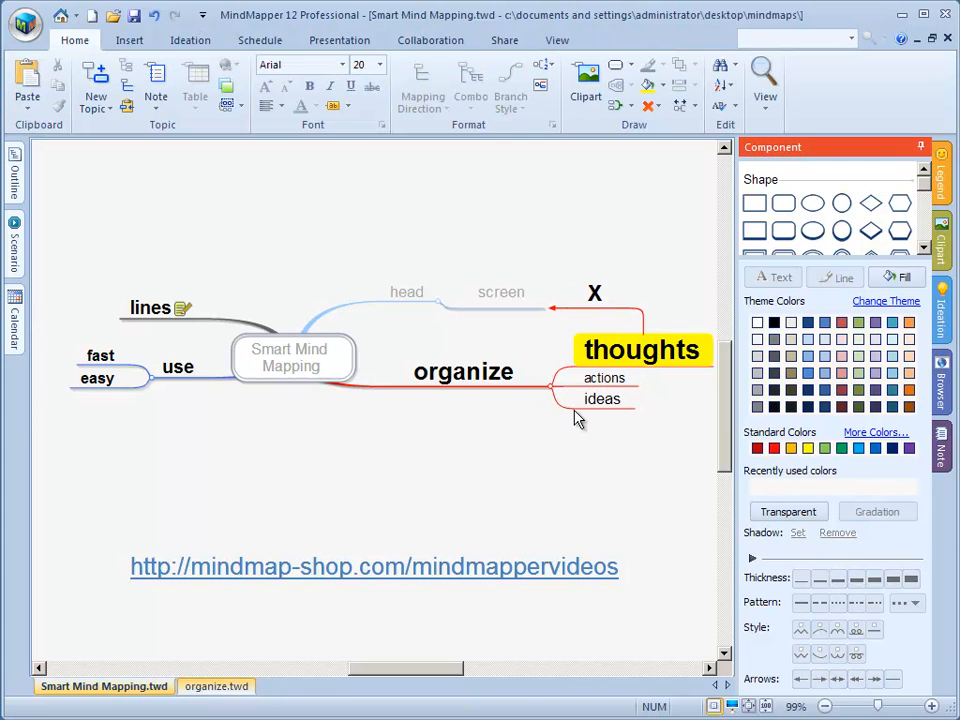
Step: Format the relation arrow between thoughts and screen as a dashed line with the fourth thickness option
{"action": "left_click_drag", "start_coordinate": [615, 499], "coordinate": [533, 533]}
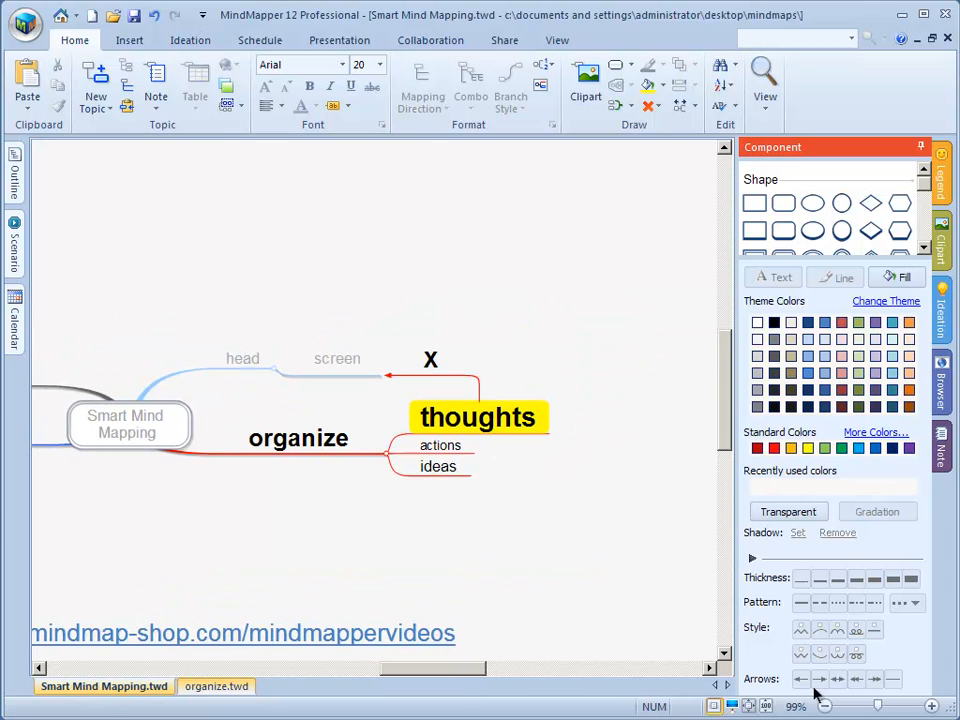
{"action": "scroll", "coordinate": [574, 490], "scroll_direction": "up", "scroll_amount": 1}
{"action": "left_click", "coordinate": [932, 705]}
{"action": "left_click", "coordinate": [932, 706]}
{"action": "left_click", "coordinate": [932, 706]}
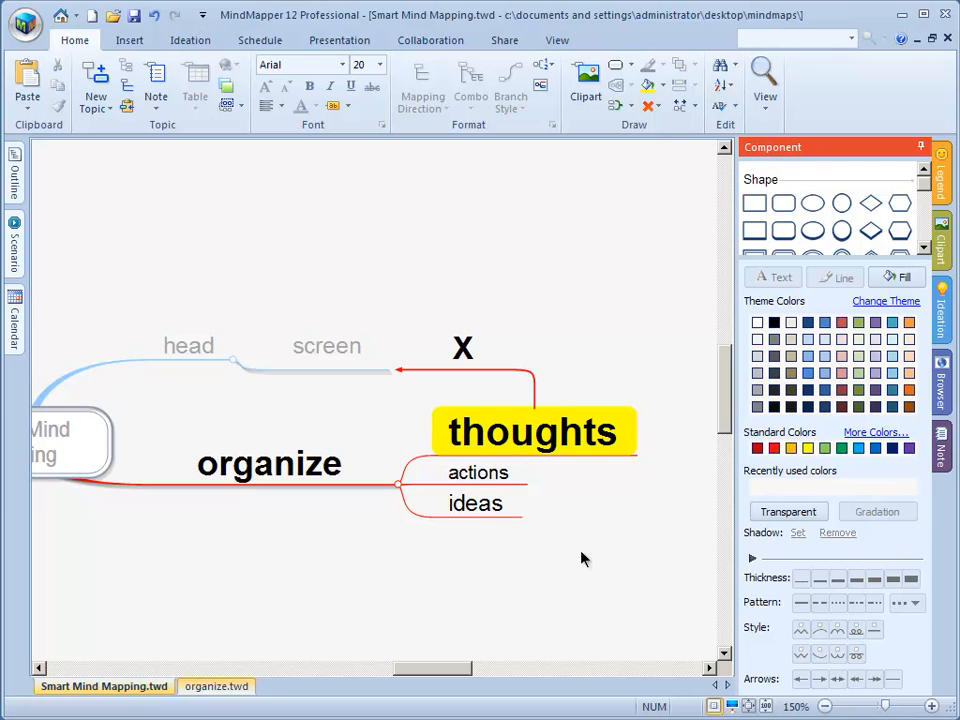
{"action": "scroll", "coordinate": [574, 534], "scroll_direction": "down", "scroll_amount": 4}
{"action": "scroll", "coordinate": [574, 534], "scroll_direction": "up", "scroll_amount": 4}
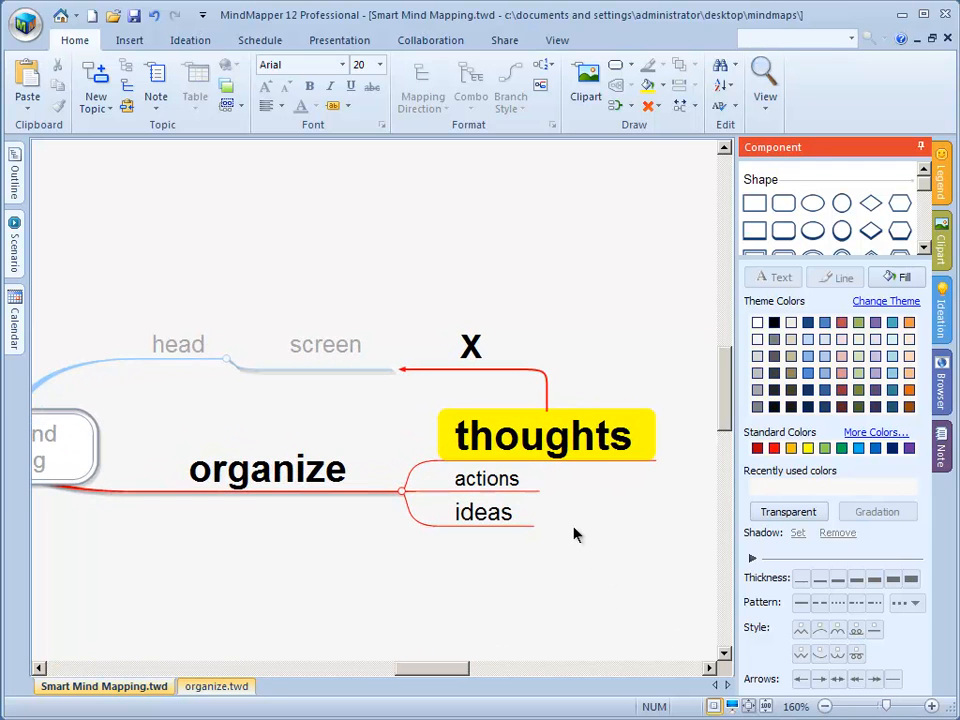
{"action": "scroll", "coordinate": [634, 531], "scroll_direction": "up", "scroll_amount": 1}
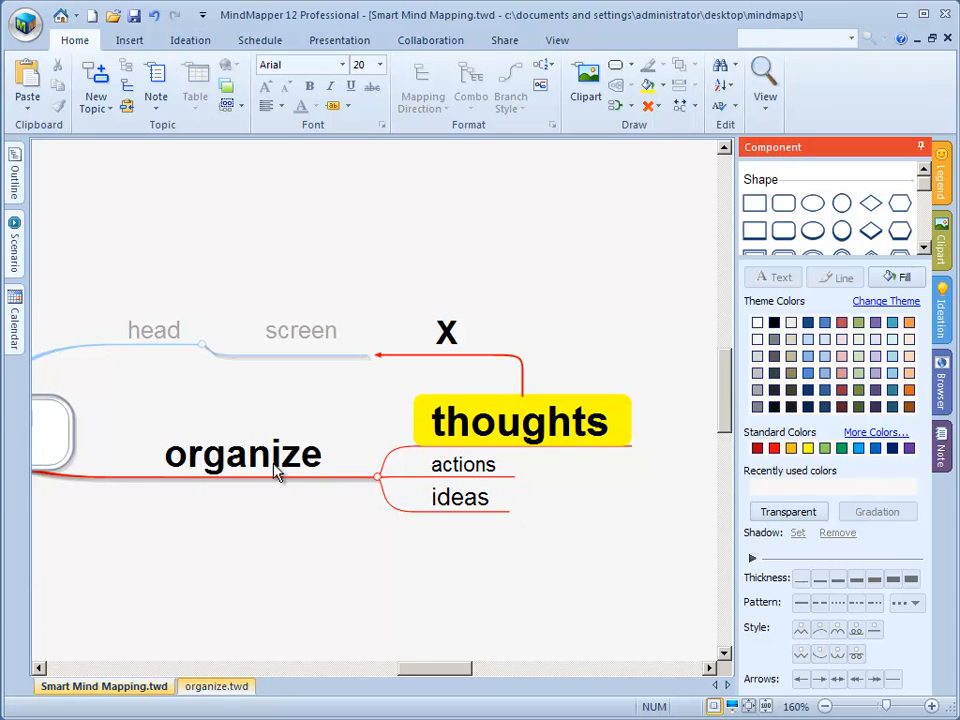
{"action": "left_click", "coordinate": [390, 356]}
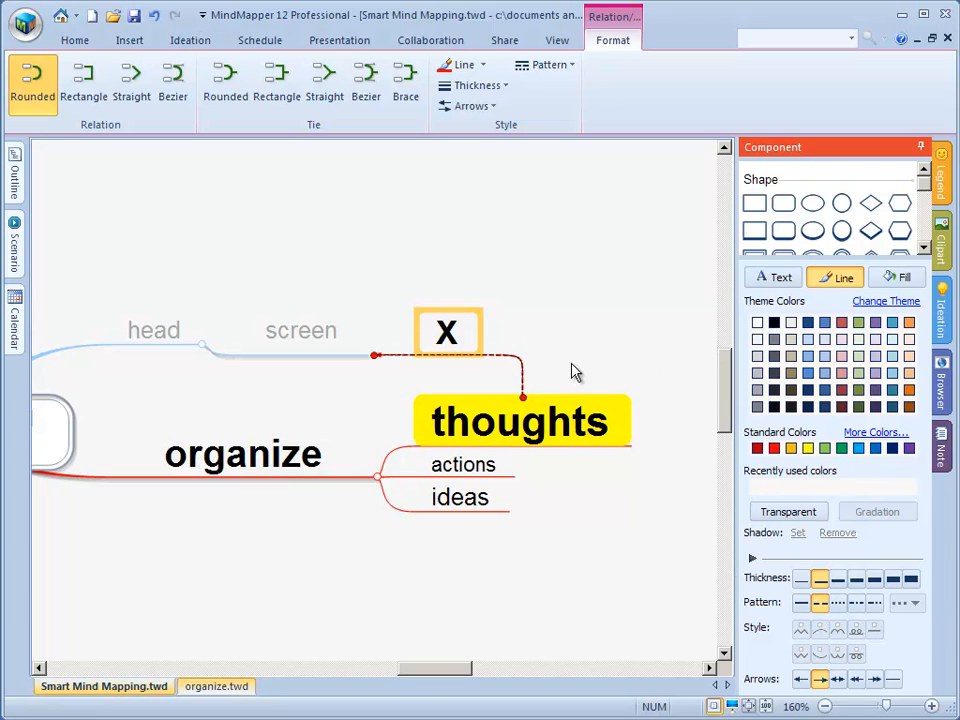
{"action": "left_click", "coordinate": [840, 579]}
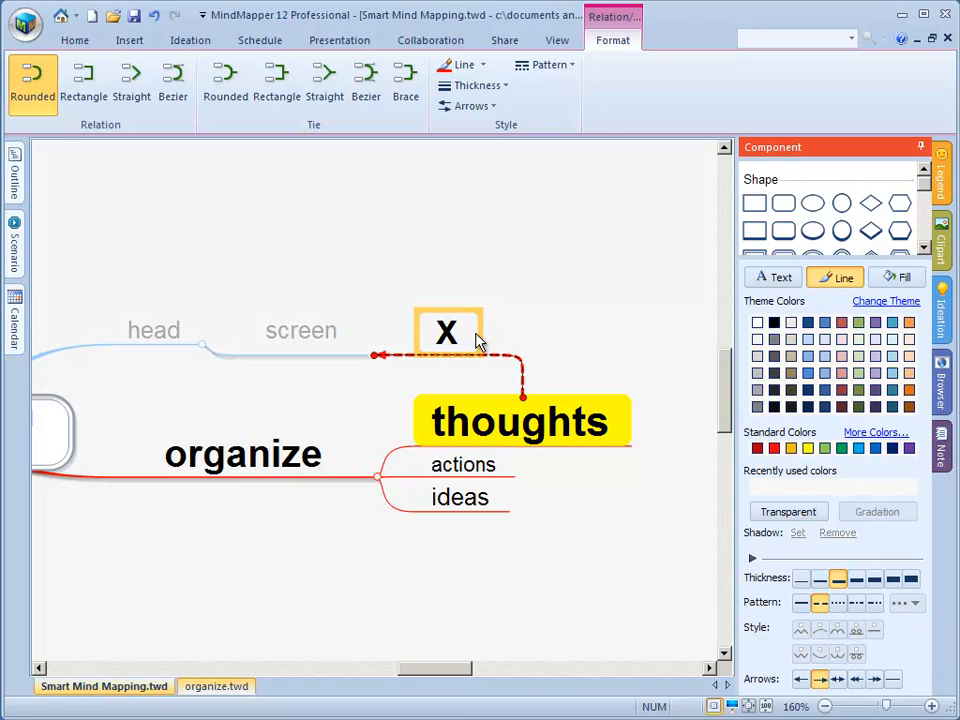
{"action": "left_click", "coordinate": [858, 582]}
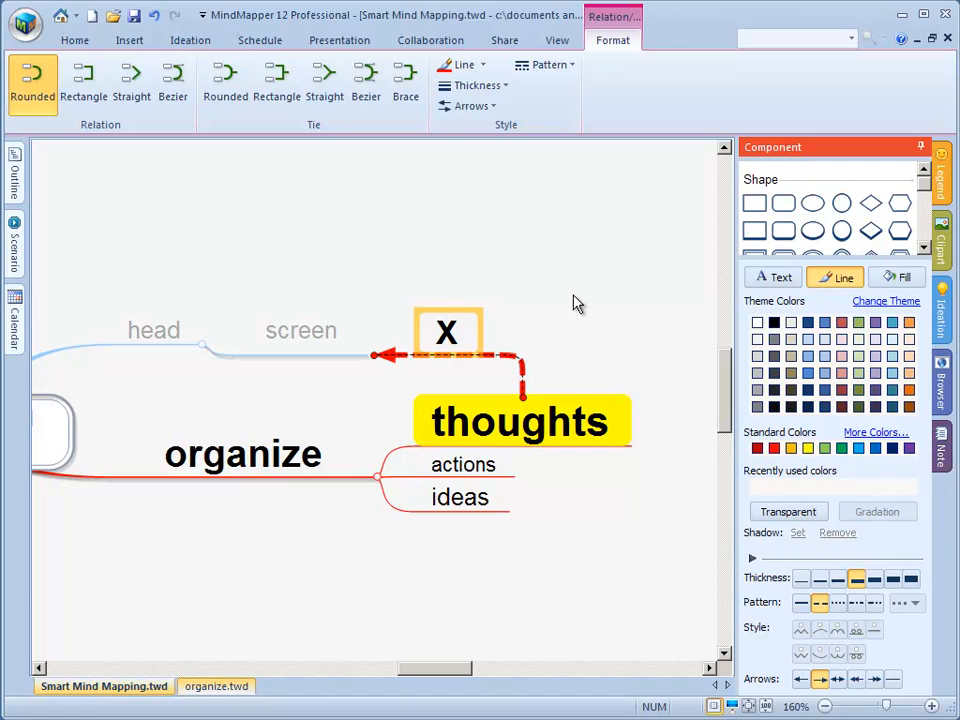
{"action": "left_click", "coordinate": [597, 425]}
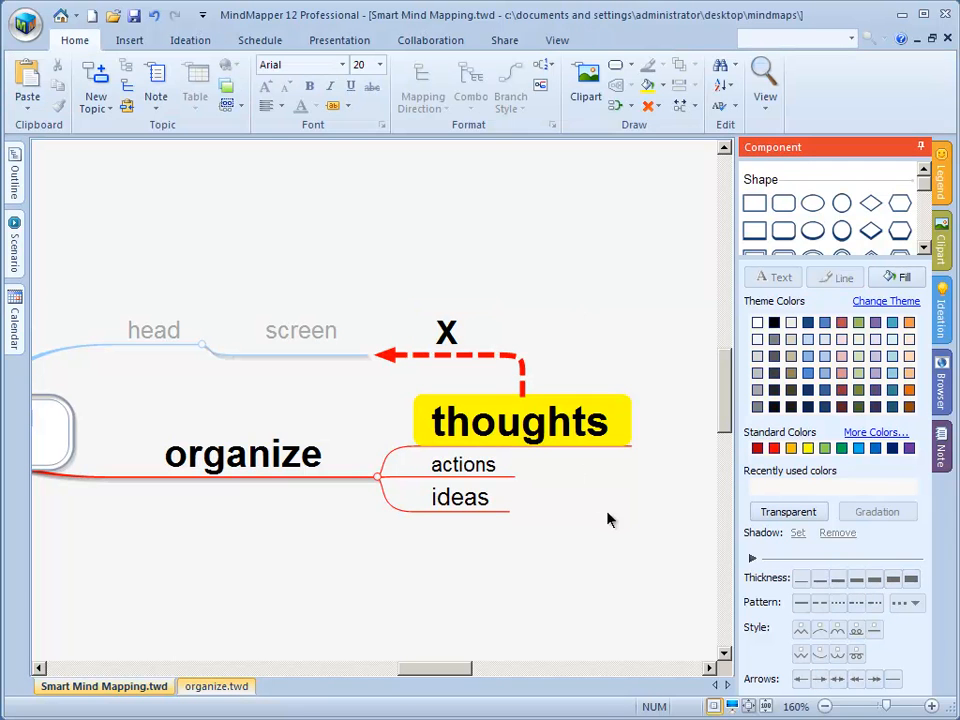
{"action": "scroll", "coordinate": [533, 511], "scroll_direction": "down", "scroll_amount": 3}
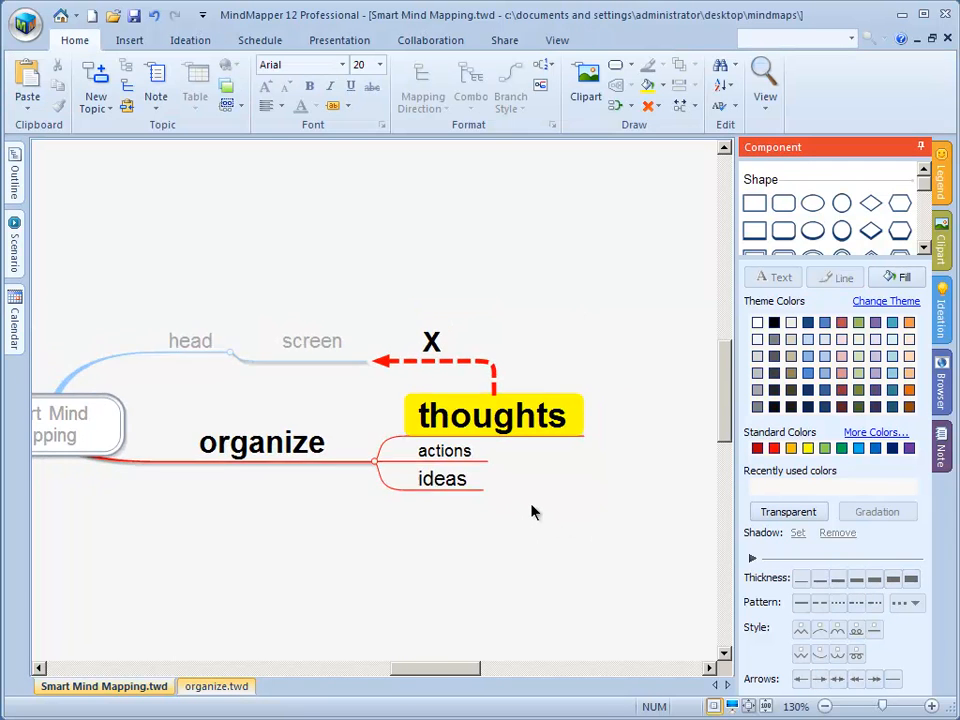
{"action": "left_click_drag", "start_coordinate": [334, 549], "coordinate": [498, 539]}
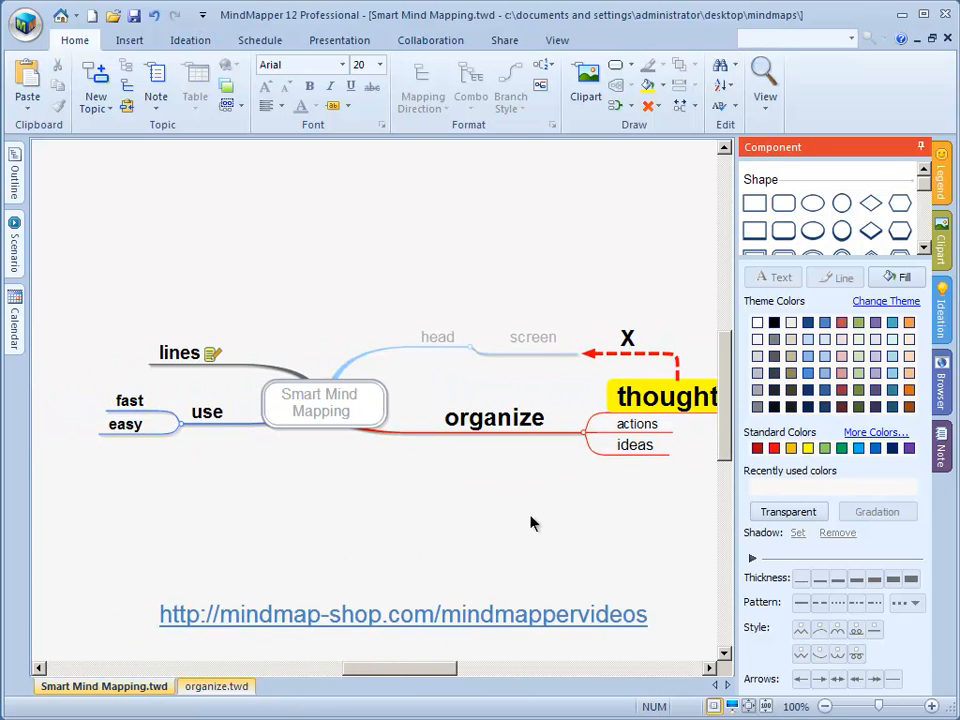